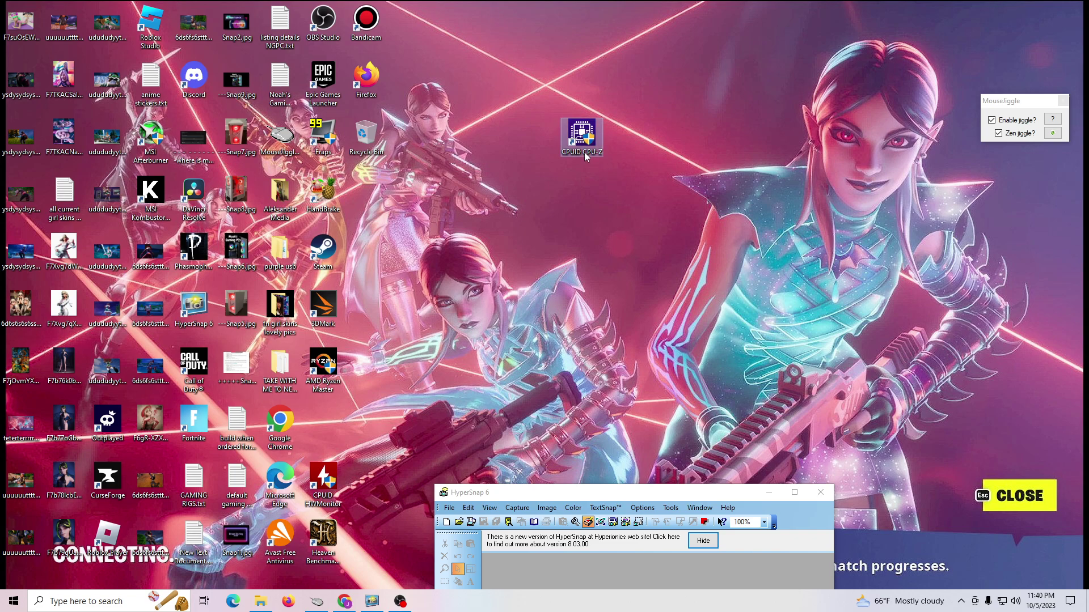
Step: Rearrange the CPU-Z shortcut to a new spot on the desktop
left_click_drag(584, 135, 519, 87)
left_click_drag(675, 85, 676, 84)
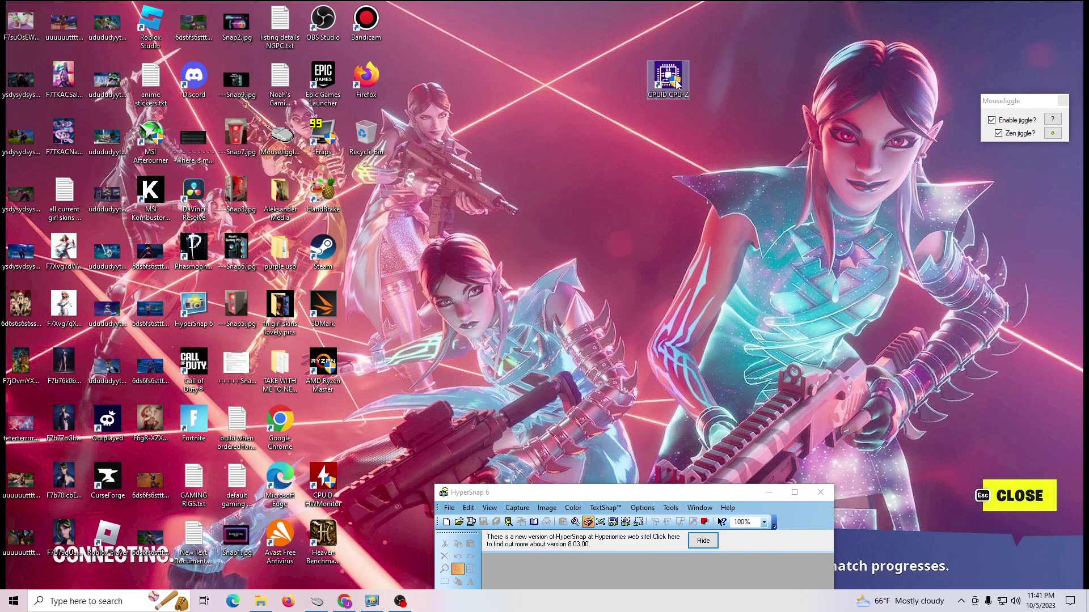
left_click_drag(591, 148, 539, 138)
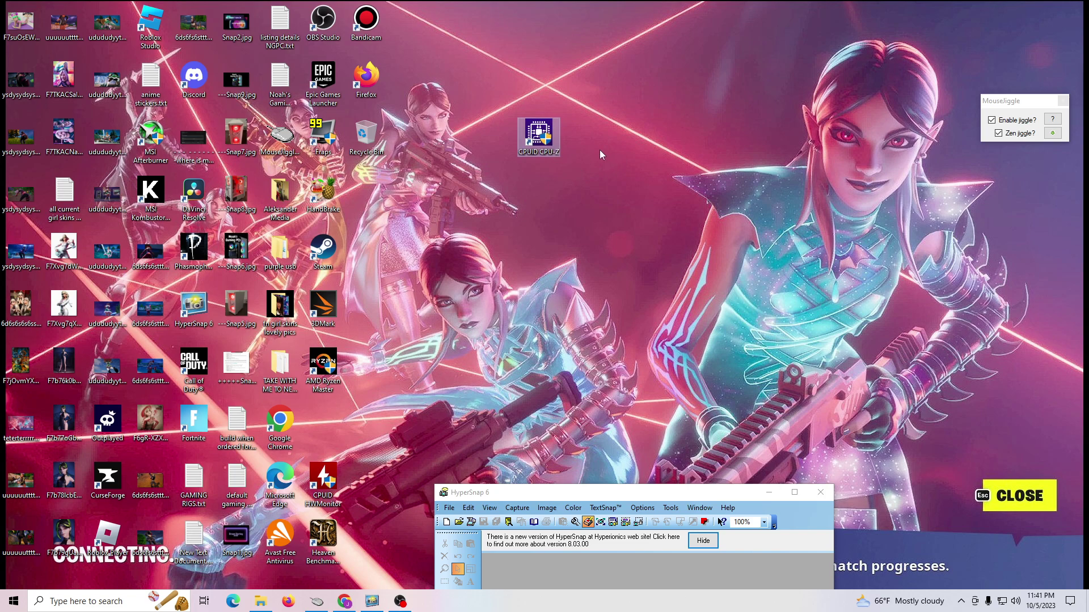
left_click_drag(545, 139, 592, 140)
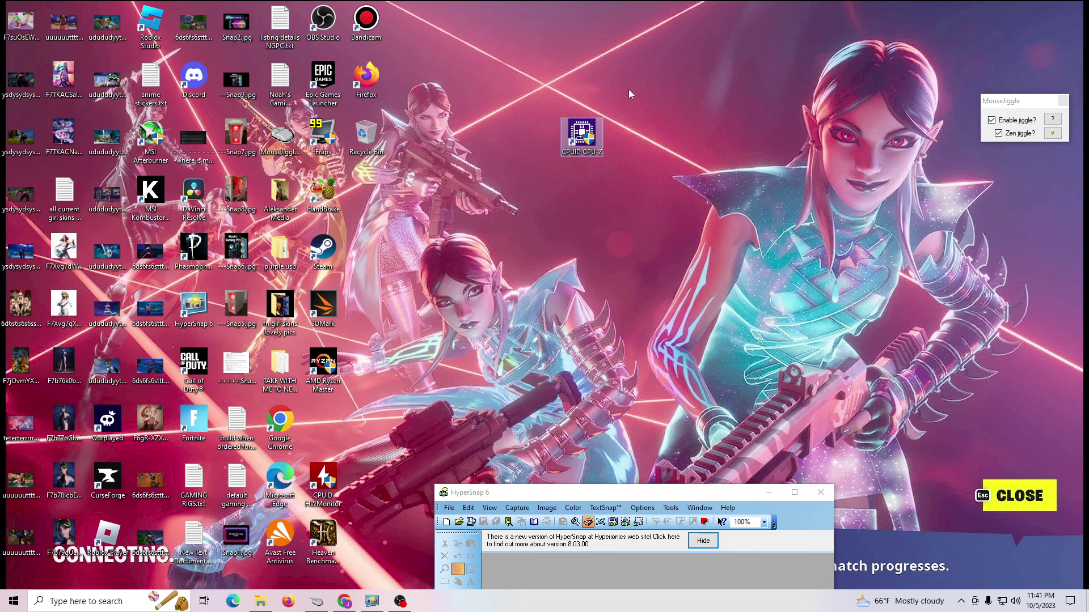
left_click_drag(581, 152, 539, 204)
Step: Search Google for 'cpu z' in Chrome and open the 'CPU-Z | Softwares - CPUID' result
left_click(356, 603)
left_click(258, 31)
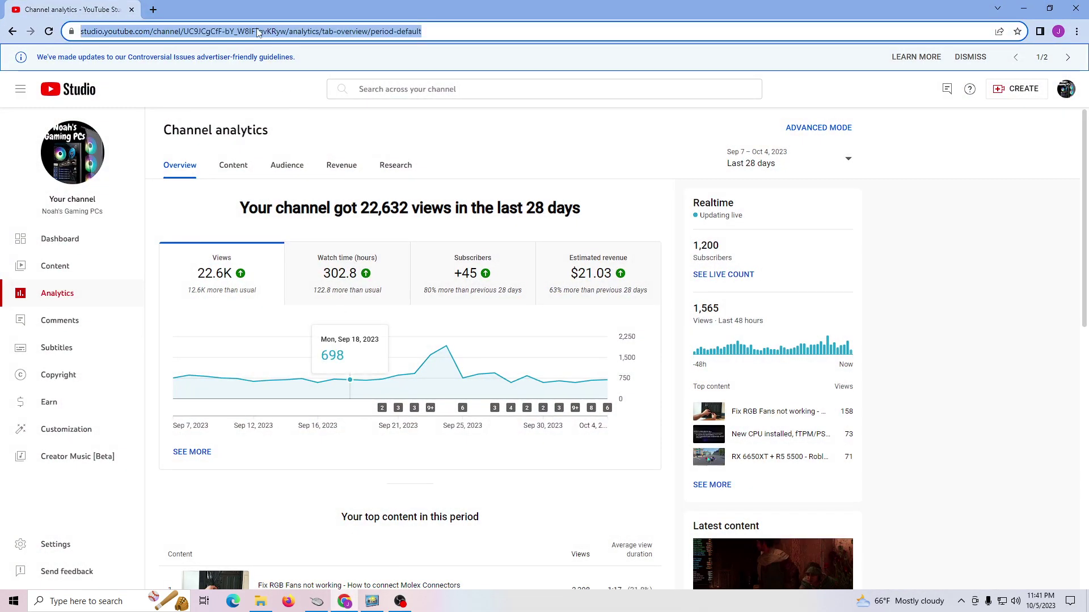
type("goo")
key("Return")
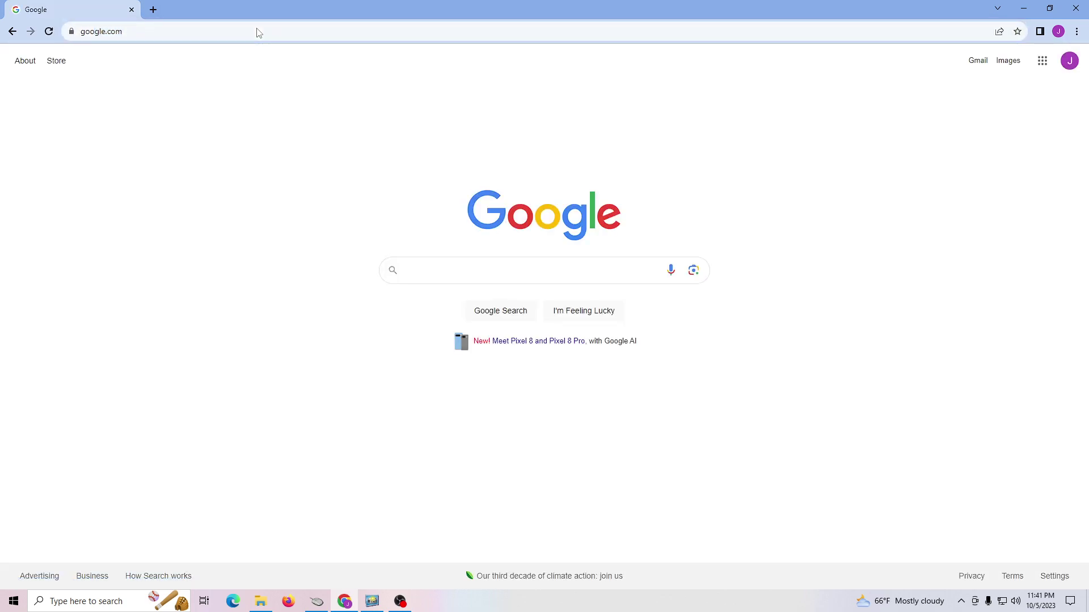
type("cpu z")
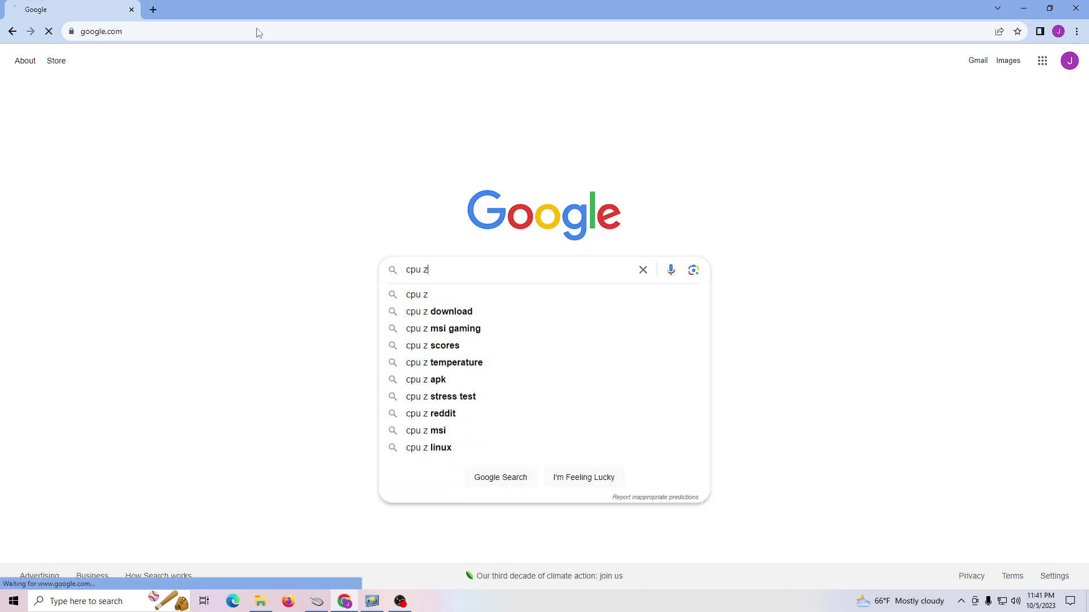
key("Return")
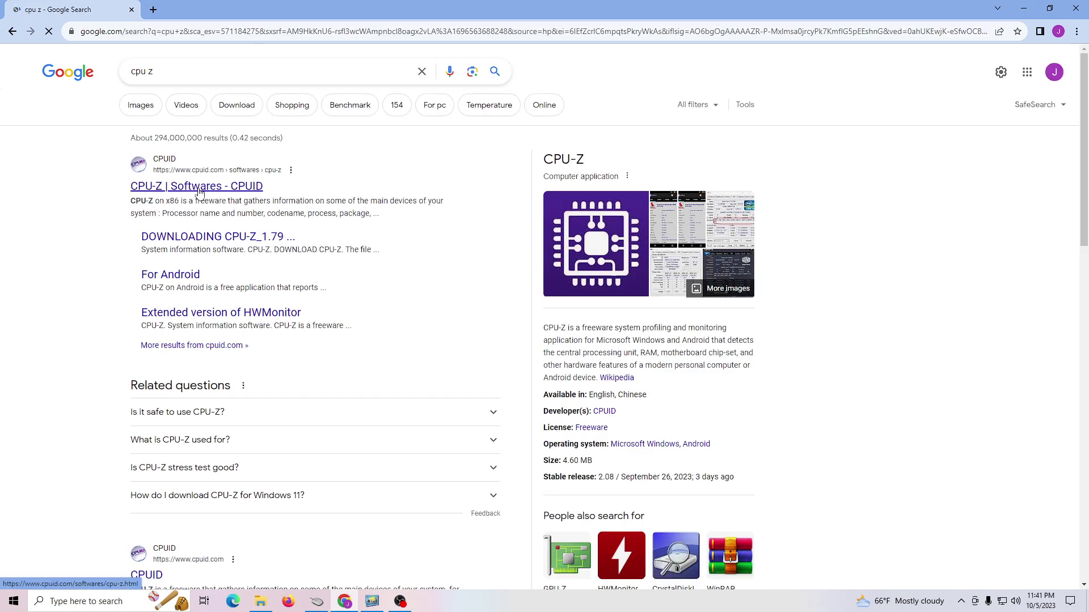
left_click(164, 188)
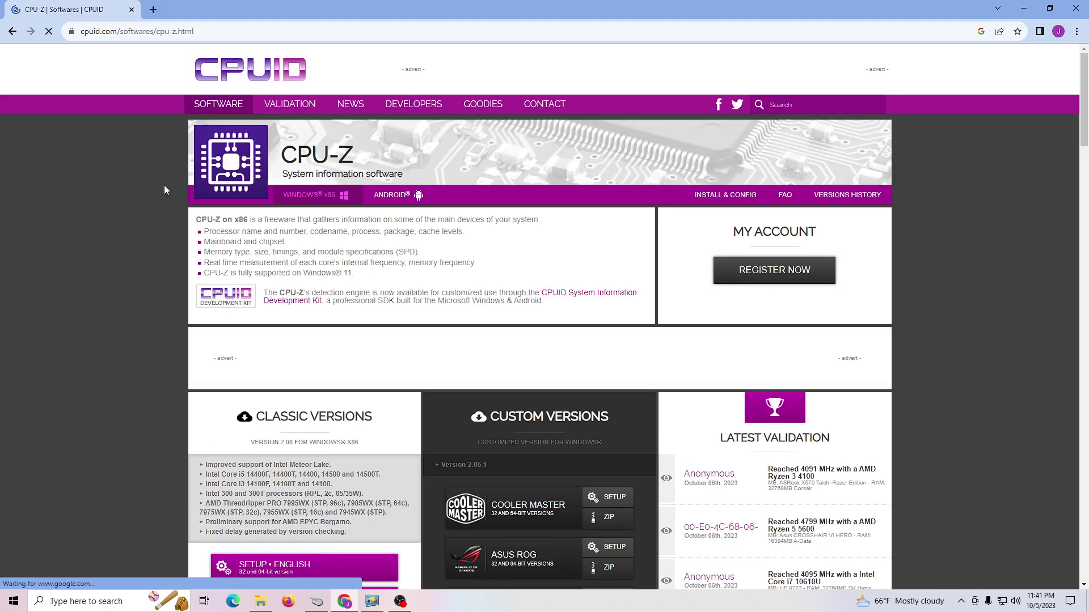
Step: Download the SETUP • ENGLISH installer under Classic Versions on the CPUID CPU-Z page
scroll(144, 284, "down", 2)
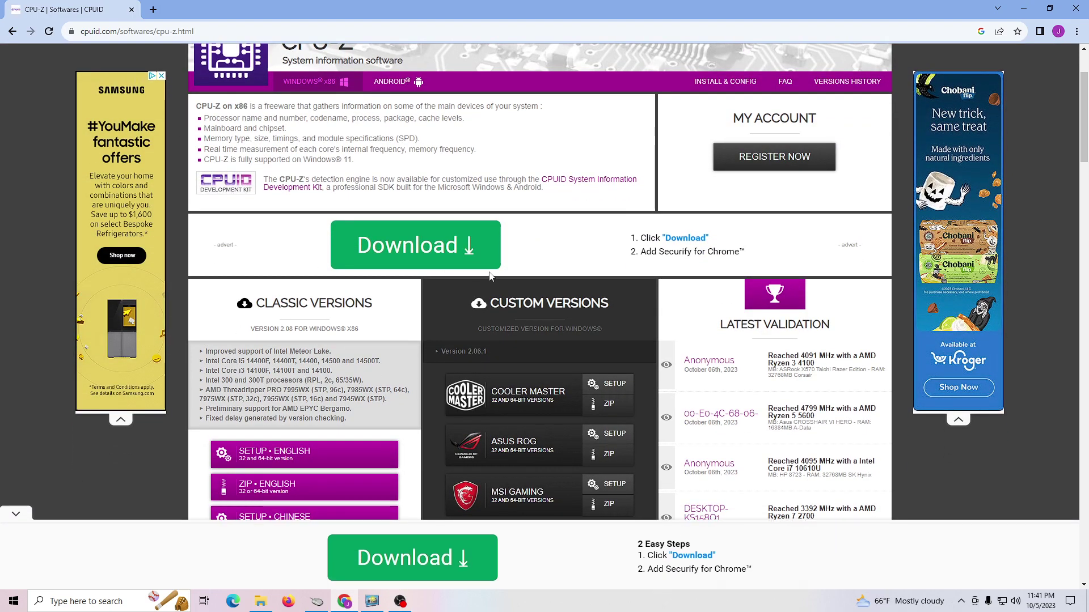
scroll(490, 276, "down", 2)
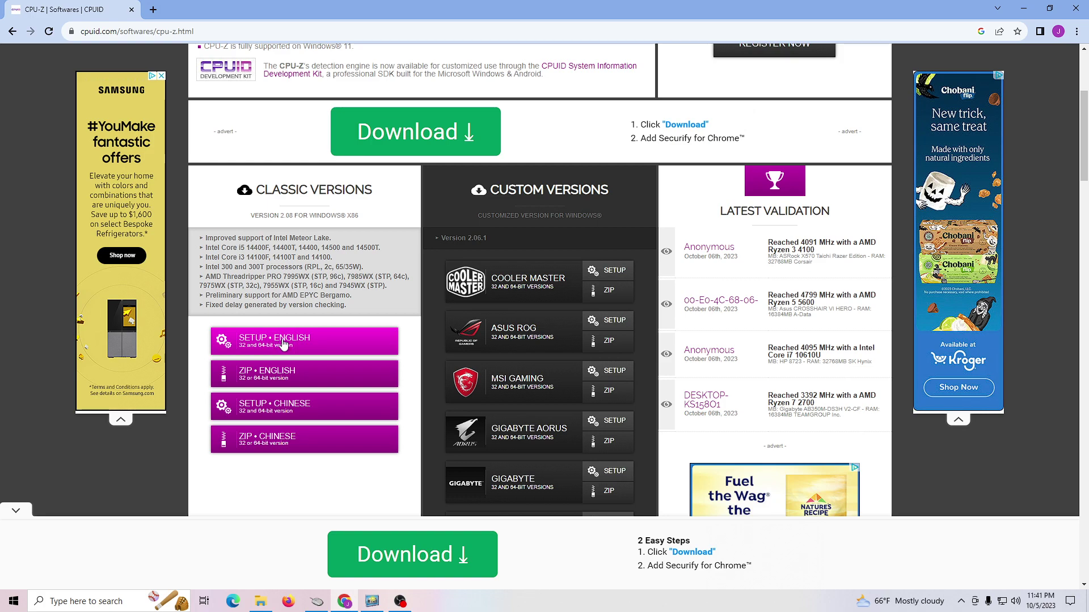
left_click(309, 341)
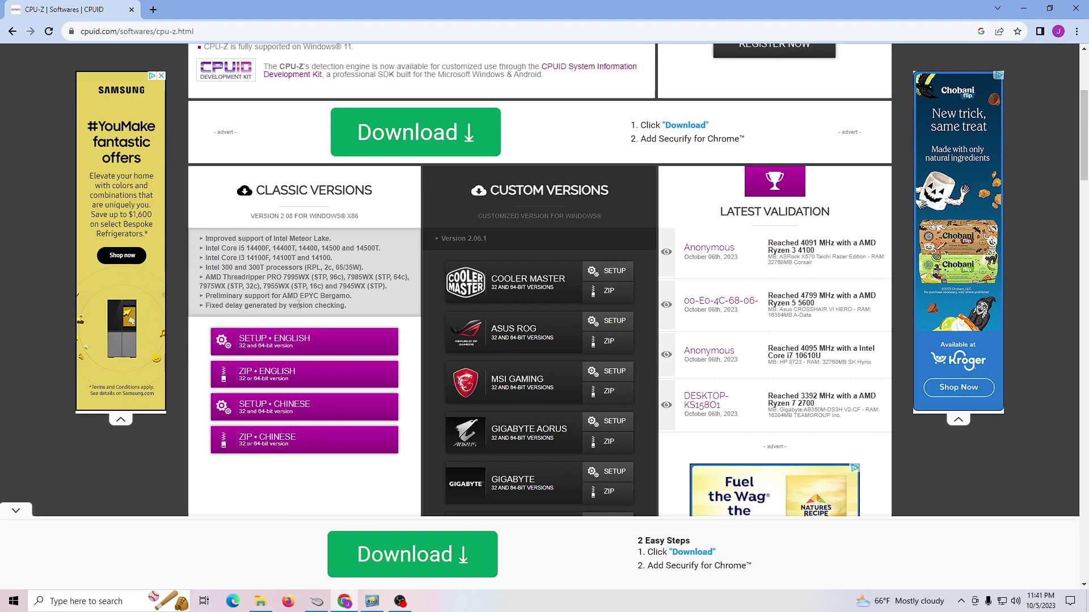
scroll(299, 304, "up", 2)
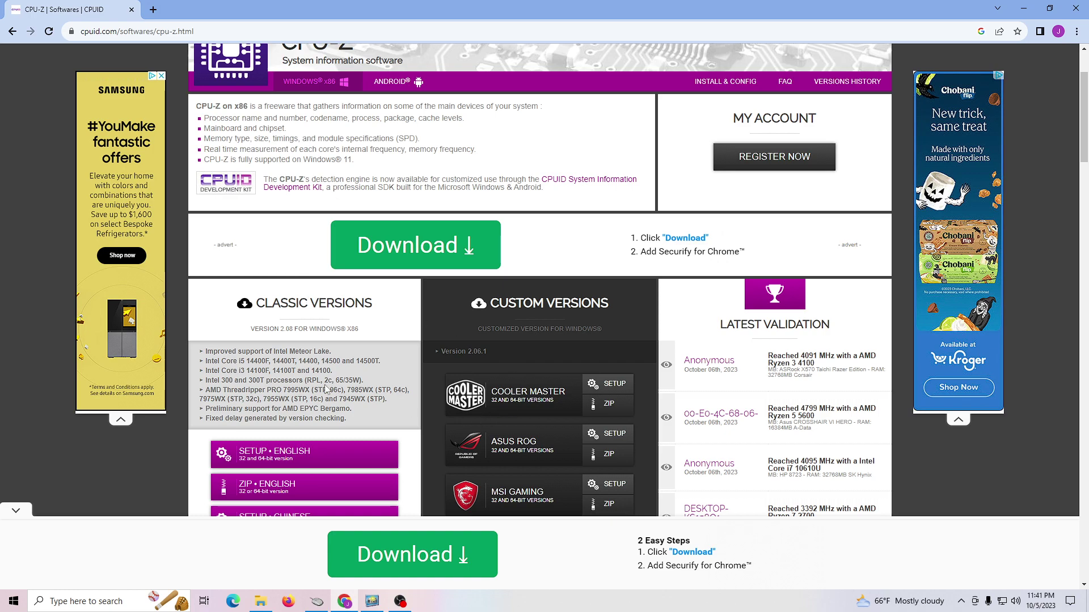
scroll(327, 387, "down", 2)
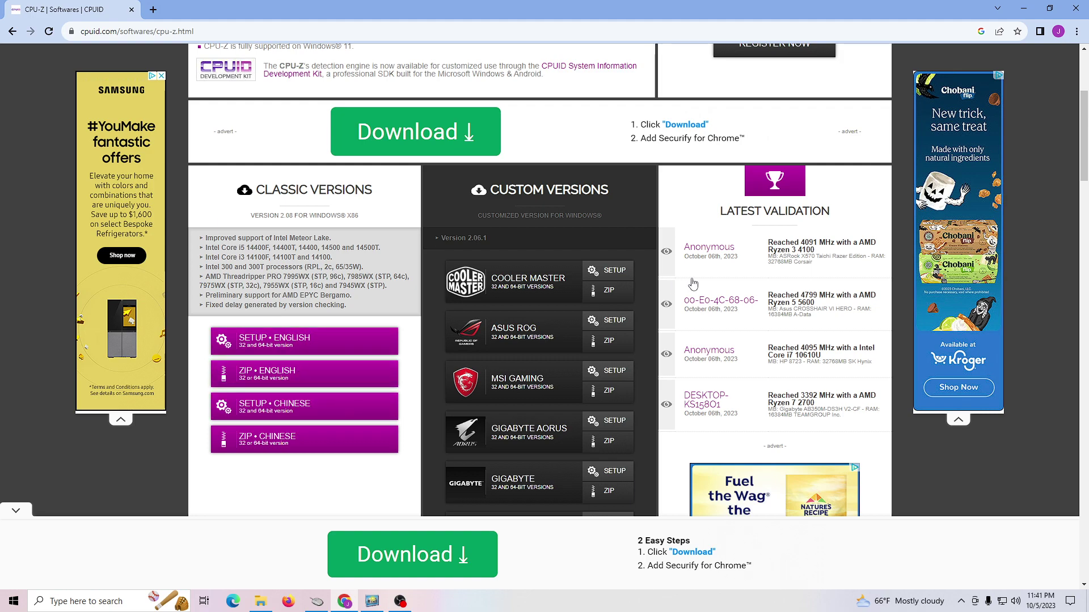
scroll(326, 298, "down", 2)
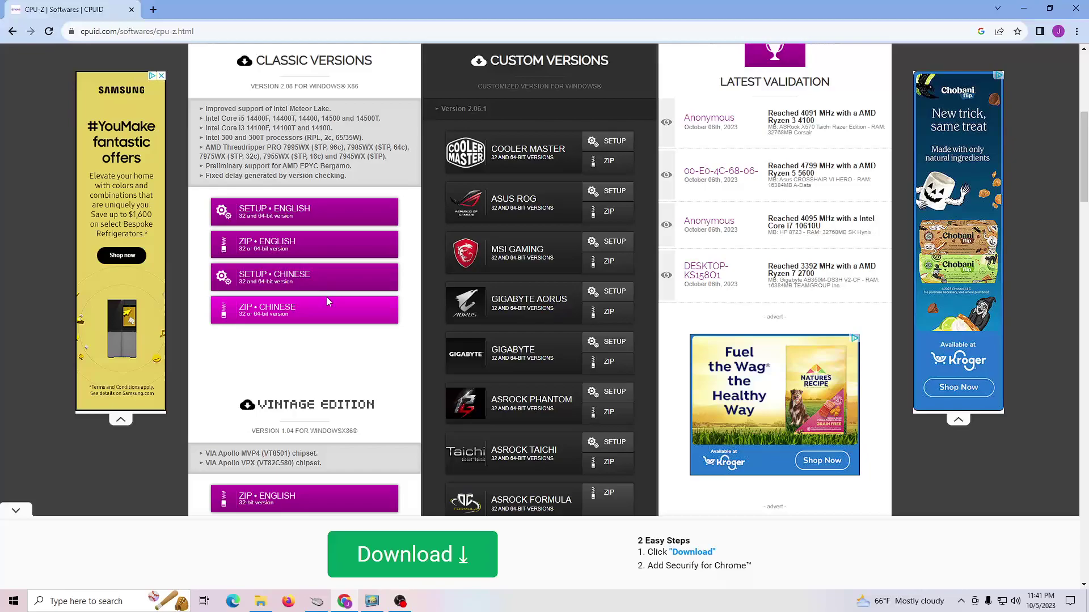
scroll(326, 296, "up", 6)
scroll(326, 295, "down", 6)
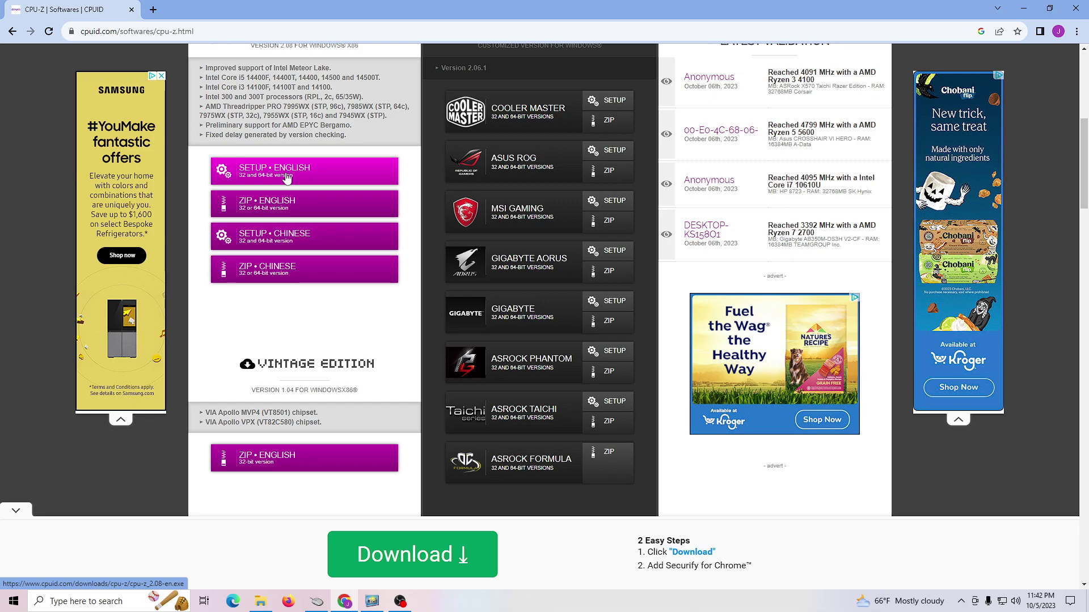
scroll(737, 170, "up", 7)
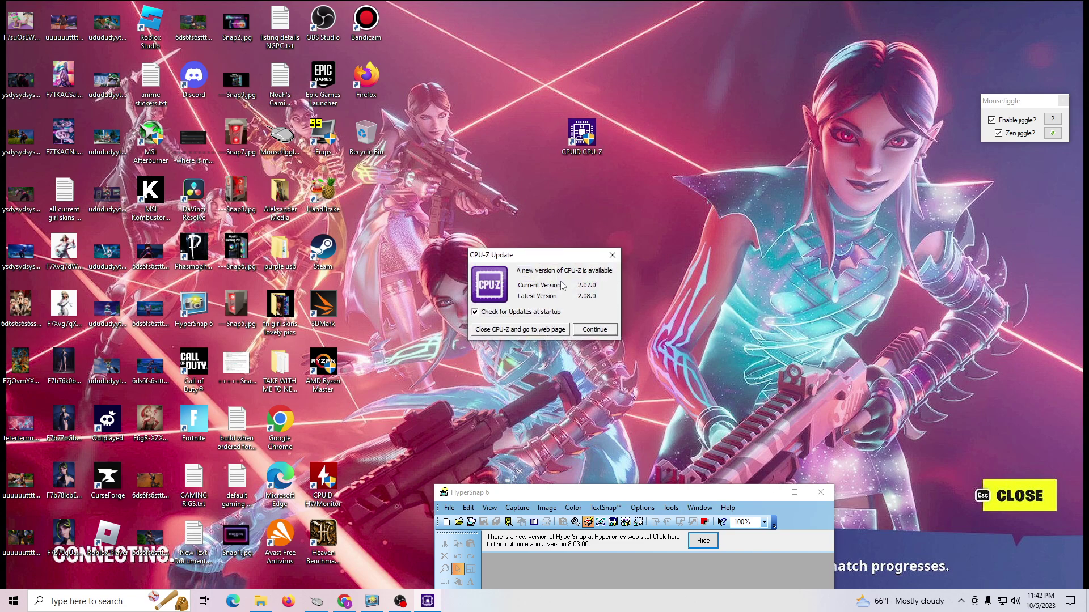
Step: Untick 'Check for Updates at startup' in the CPU-Z Update dialog
left_click(505, 316)
Step: Dismiss the update notice and show the Mainboard page with the Gigabyte A320M-S2H-CF and BIOS F55b
left_click(588, 335)
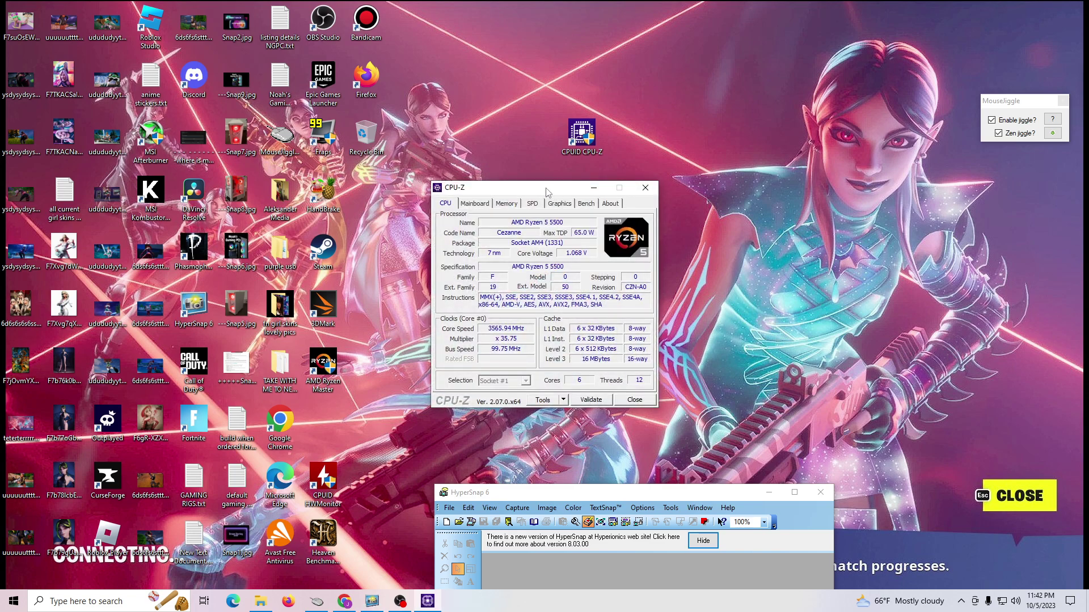
mouse_move(546, 193)
left_mouse_down()
mouse_move(645, 171)
mouse_move(574, 187)
mouse_move(425, 77)
mouse_move(686, 177)
mouse_move(421, 175)
mouse_move(477, 181)
mouse_move(397, 107)
mouse_move(548, 139)
mouse_move(541, 169)
mouse_move(549, 157)
mouse_move(334, 106)
mouse_move(149, 83)
mouse_move(281, 165)
mouse_move(396, 152)
mouse_move(534, 198)
left_mouse_up()
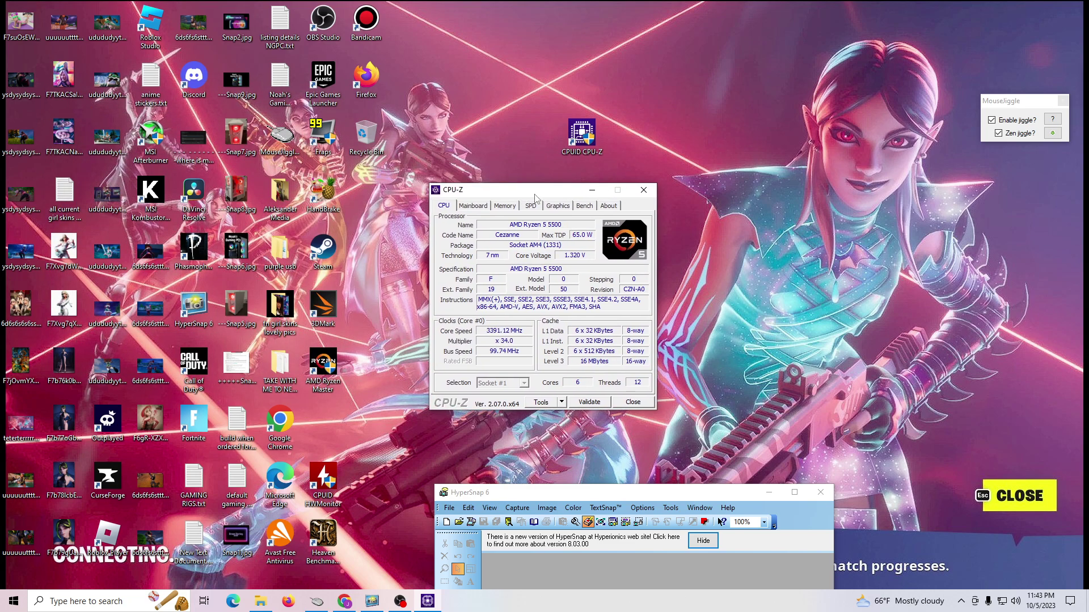
left_click(472, 207)
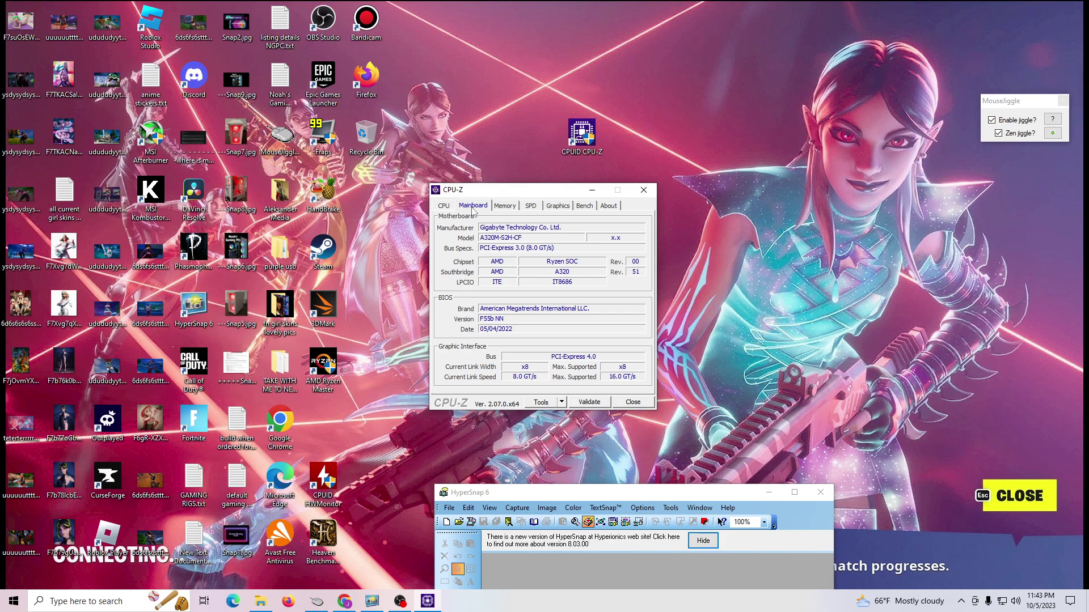
key("Left")
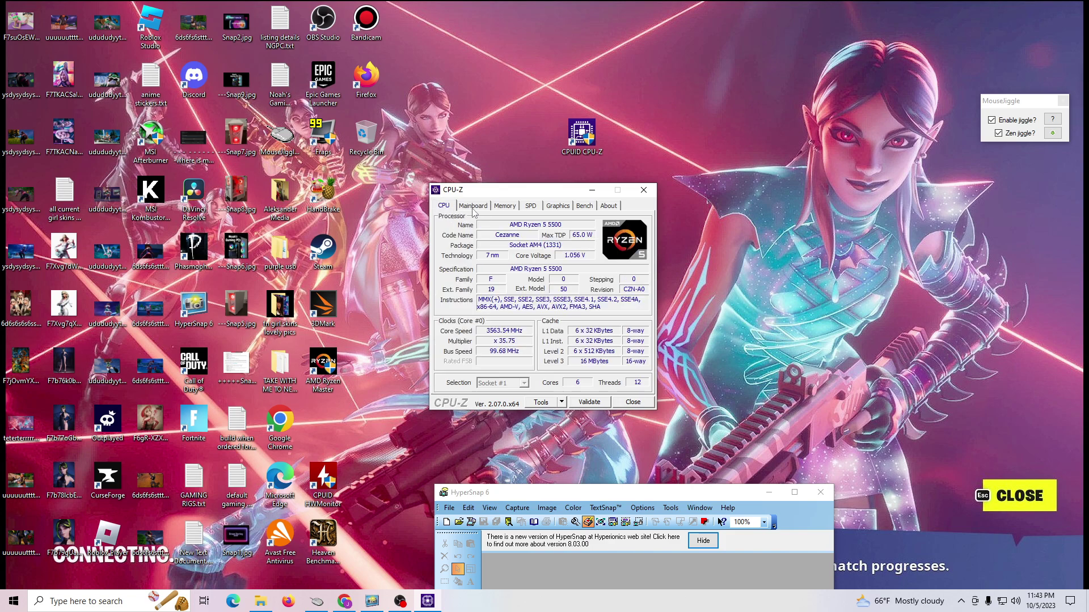
left_click(472, 208)
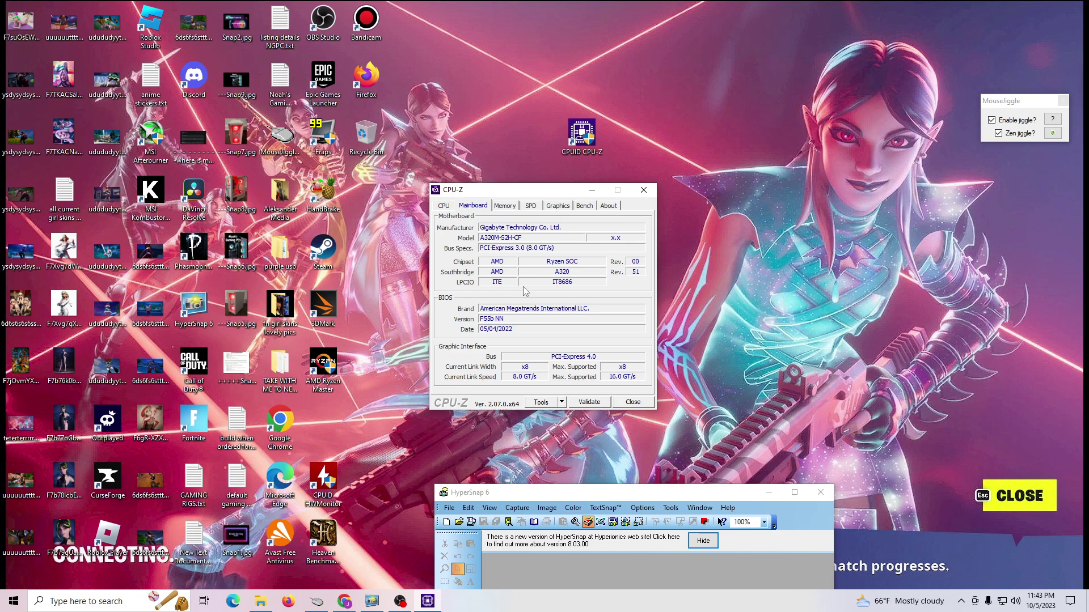
left_click(504, 206)
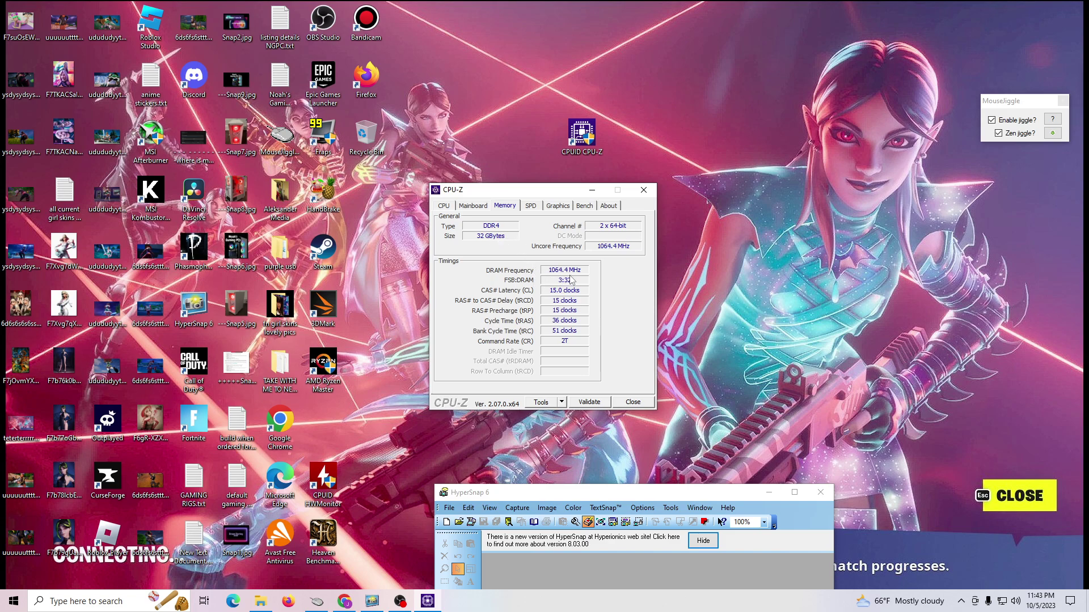
left_click(558, 206)
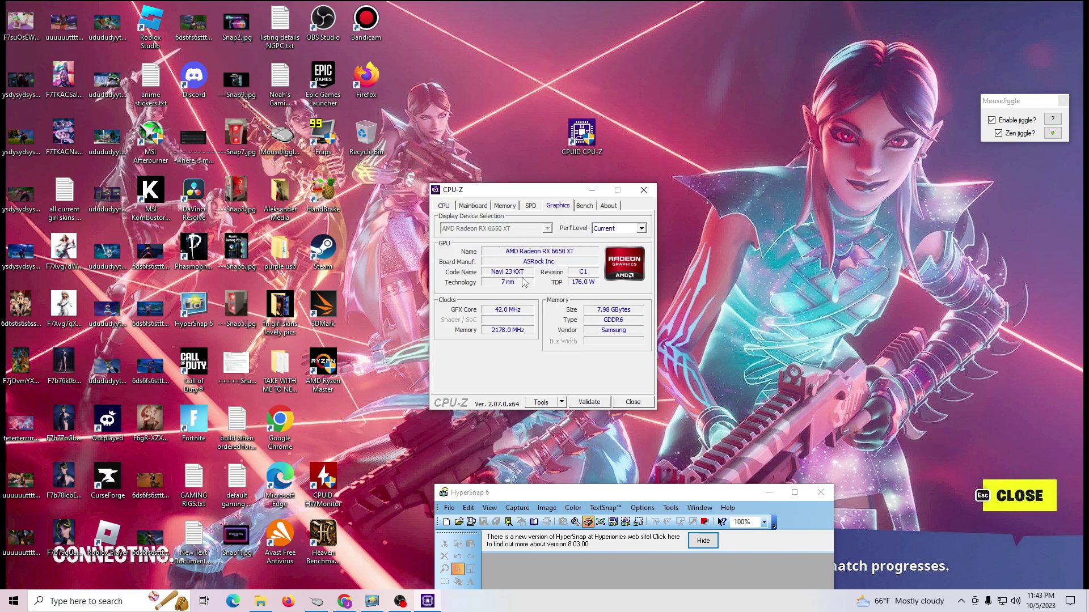
left_click(446, 206)
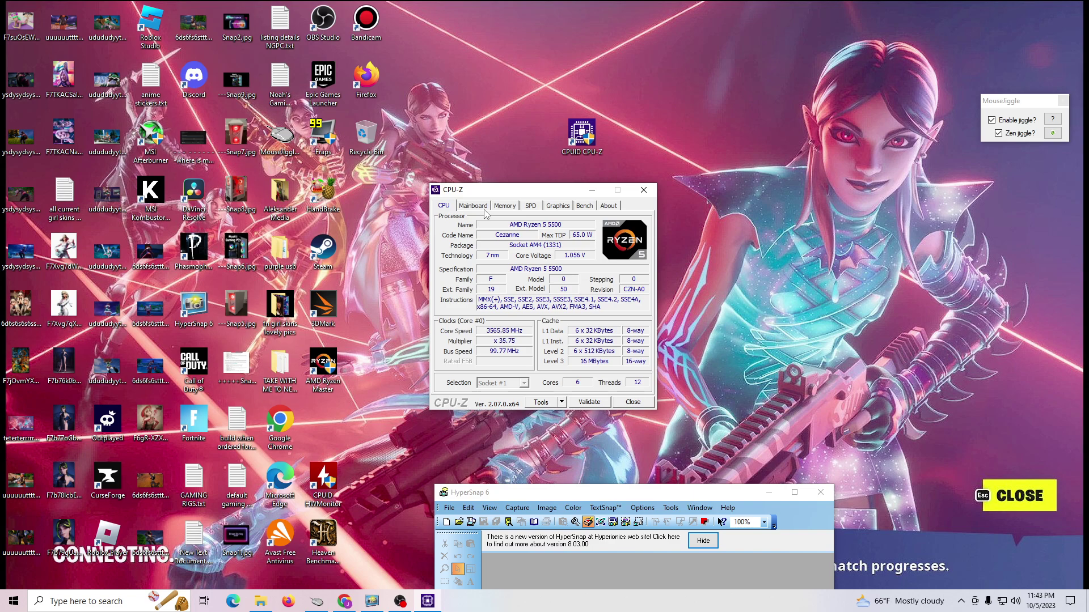
left_click(504, 208)
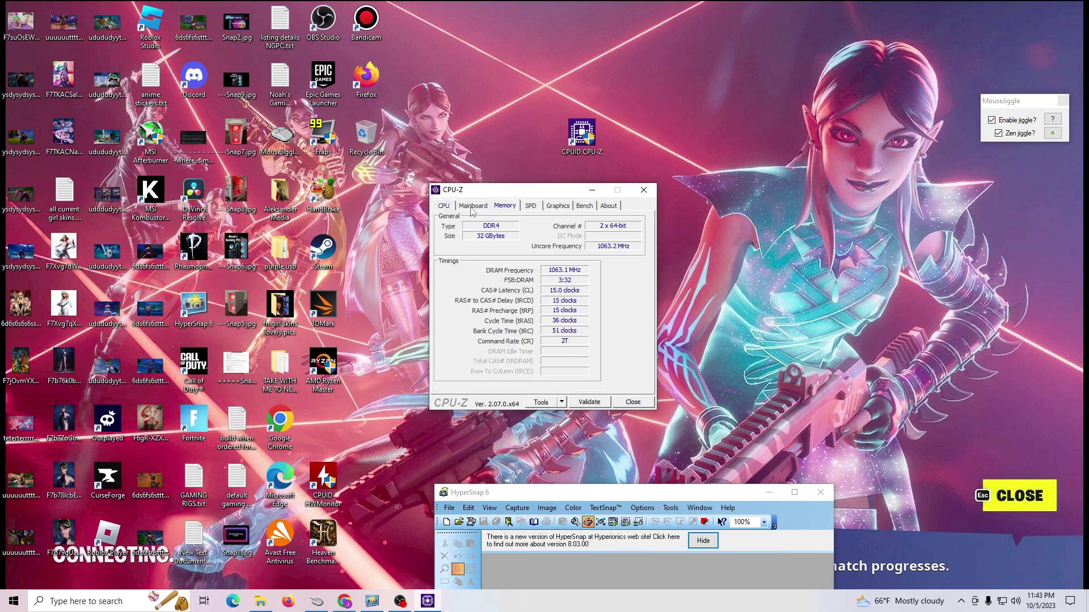
left_click(474, 208)
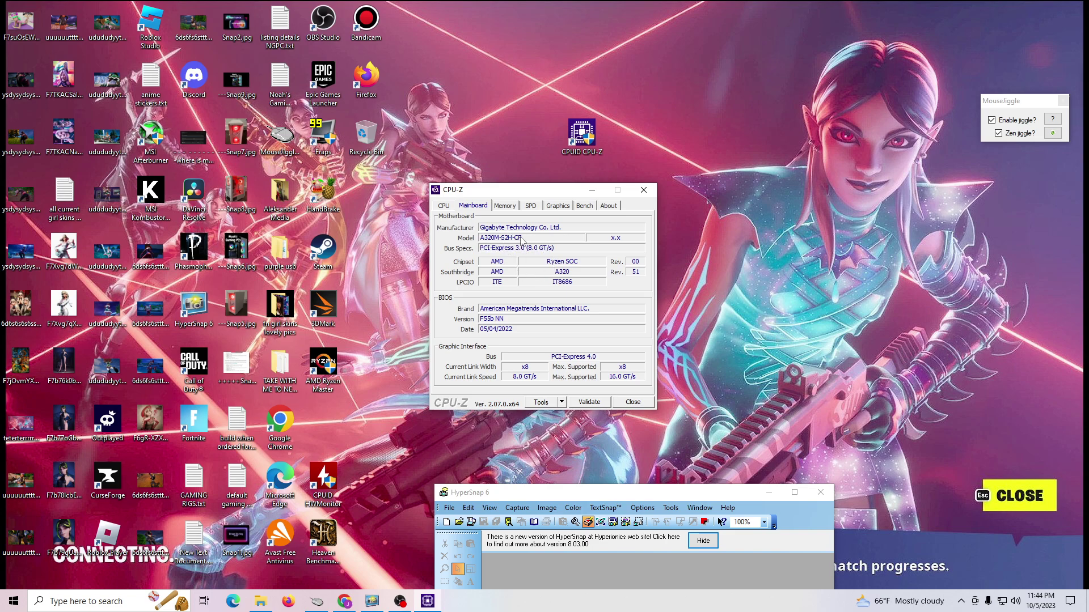
Step: Return CPU-Z to the CPU tab, minimize Chrome, and move the CPU-Z window right
left_click(444, 206)
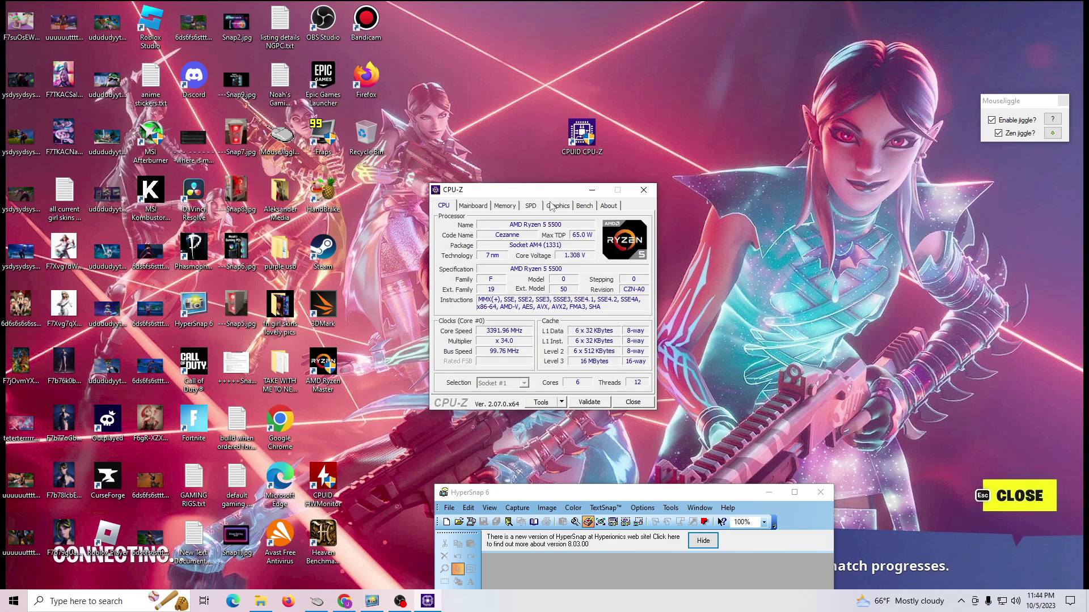
mouse_move(536, 191)
left_mouse_down()
mouse_move(568, 180)
mouse_move(406, 136)
mouse_move(616, 162)
mouse_move(248, 154)
mouse_move(453, 190)
mouse_move(342, 176)
mouse_move(426, 148)
mouse_move(652, 160)
mouse_move(586, 184)
mouse_move(523, 187)
left_mouse_up()
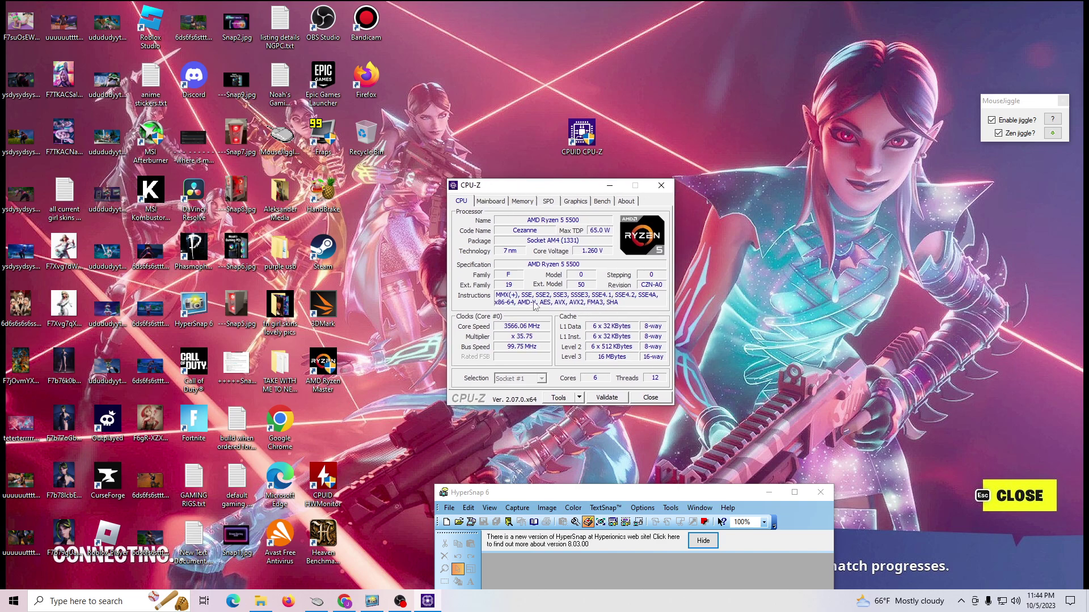
left_click_drag(528, 191, 509, 186)
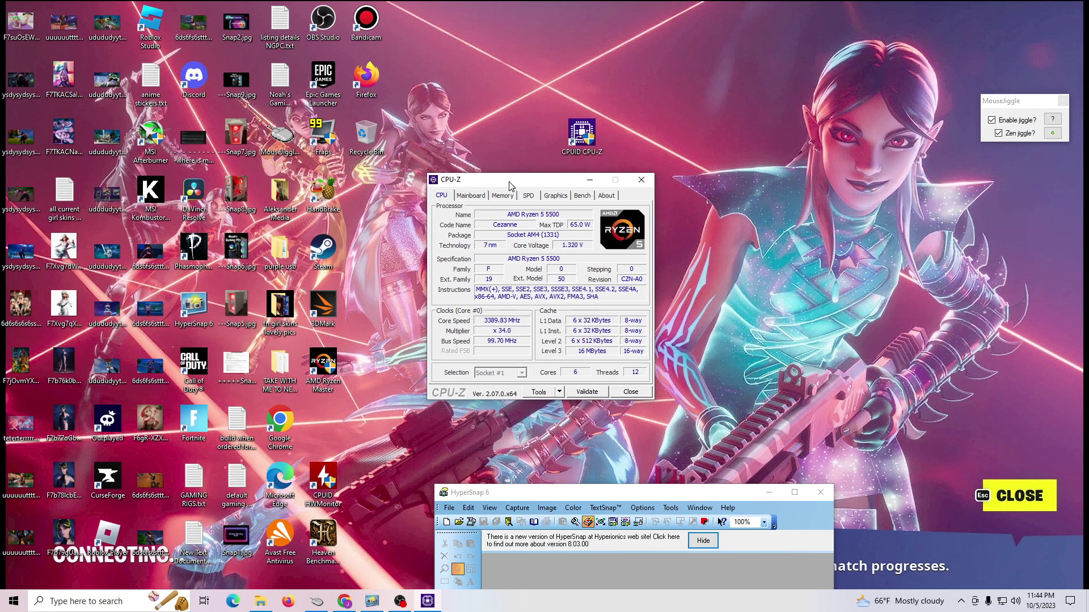
left_click(344, 601)
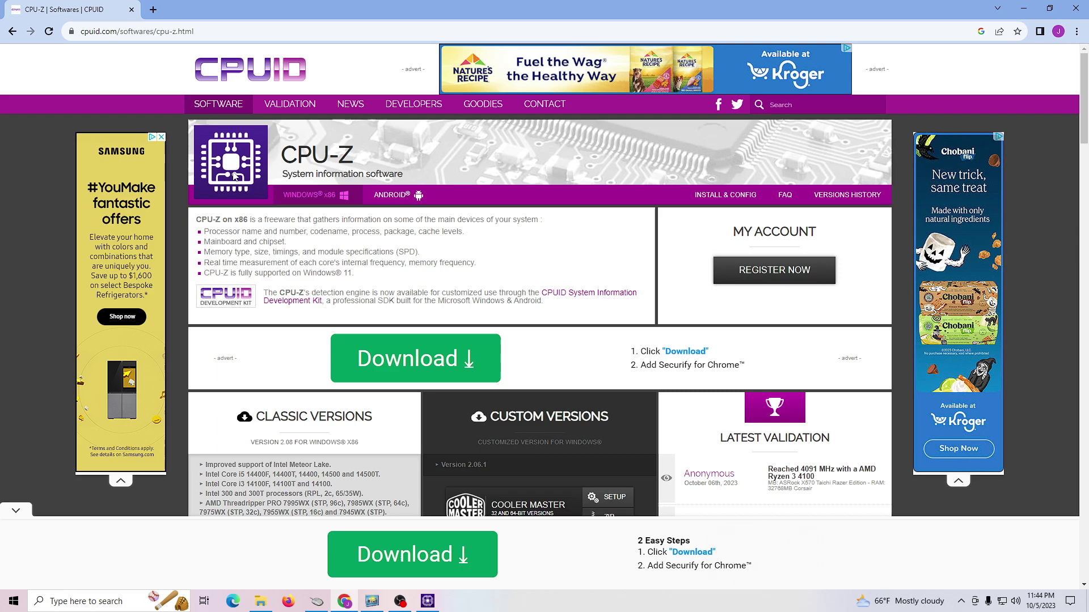
left_click(1025, 8)
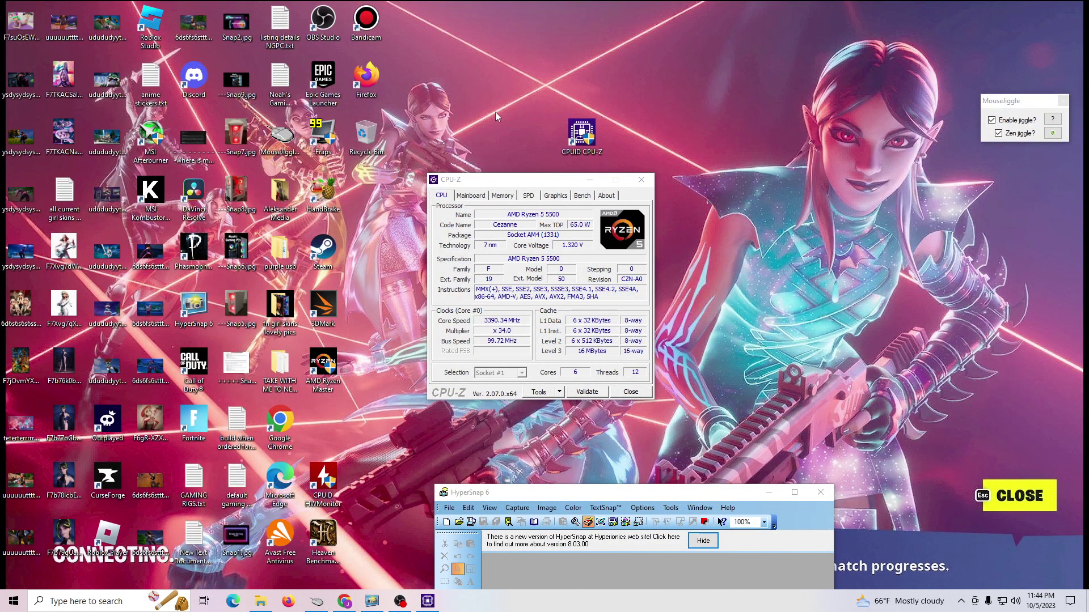
left_click_drag(515, 180, 559, 186)
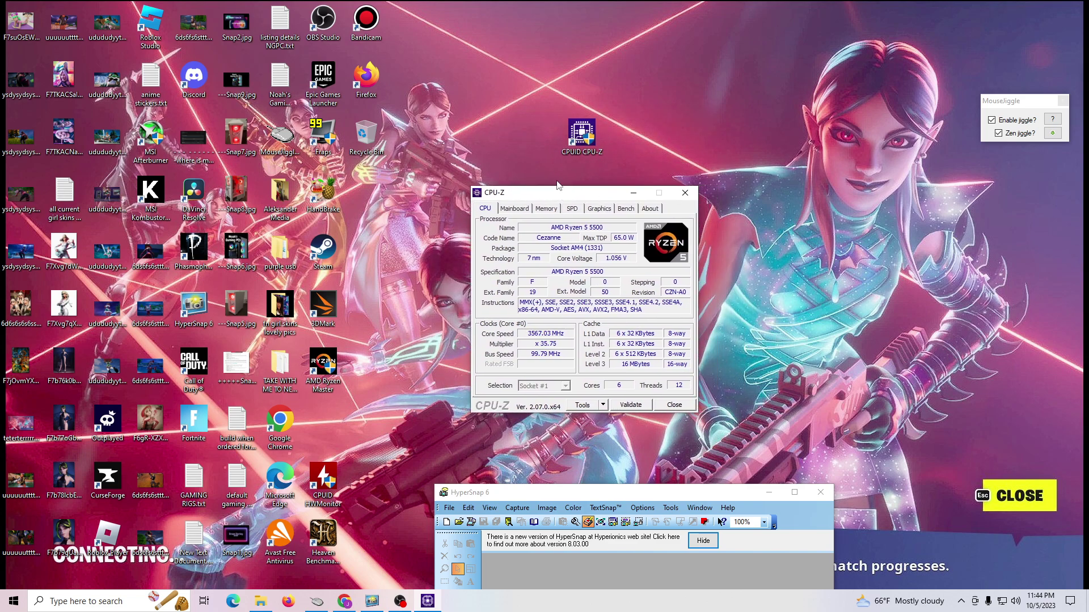
left_click(626, 210)
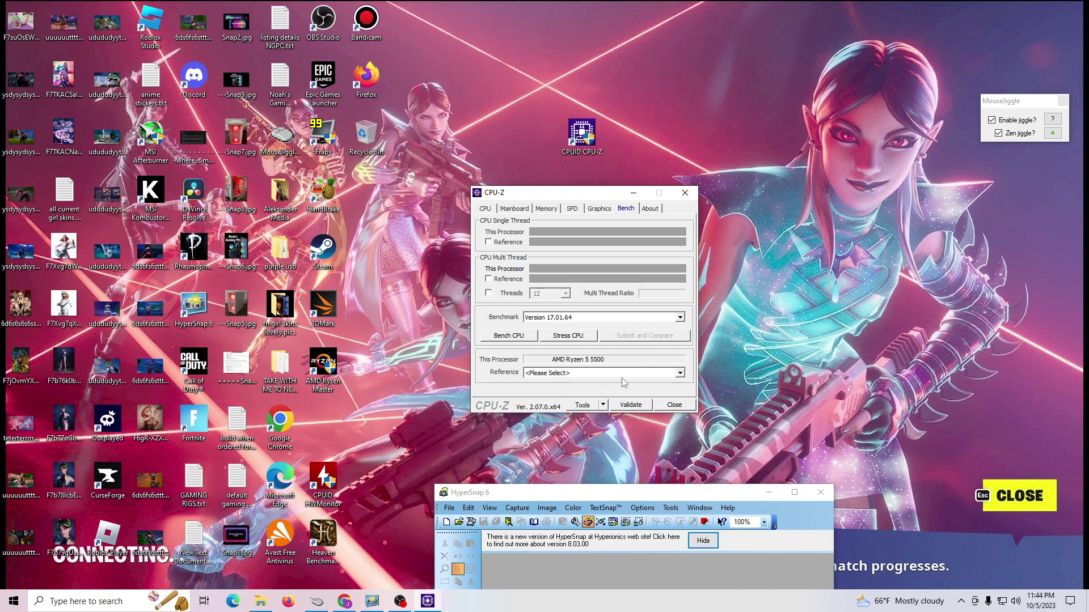
left_click(651, 209)
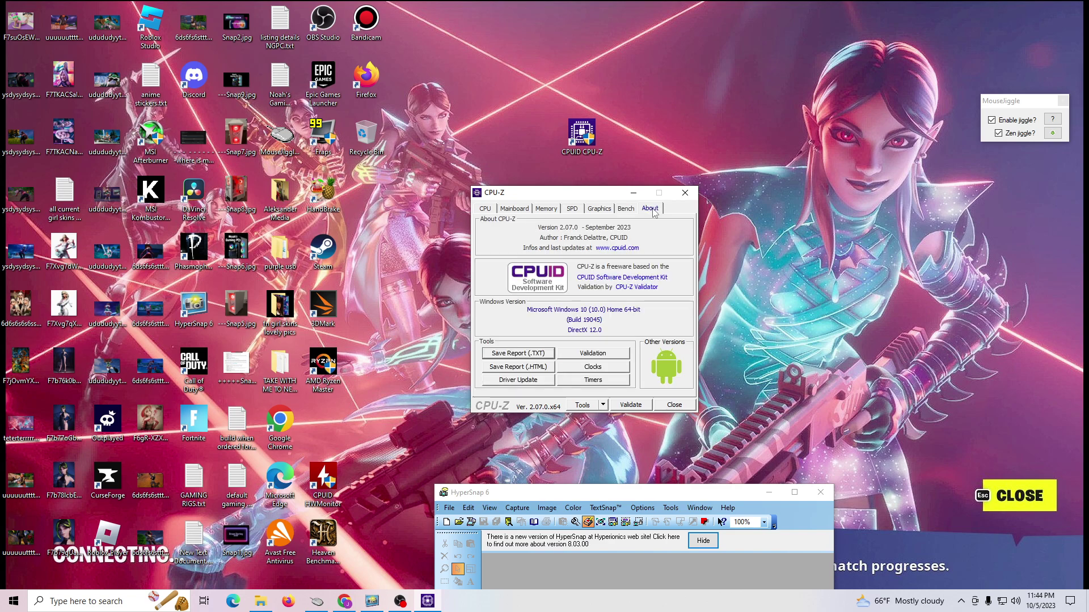
left_click(599, 211)
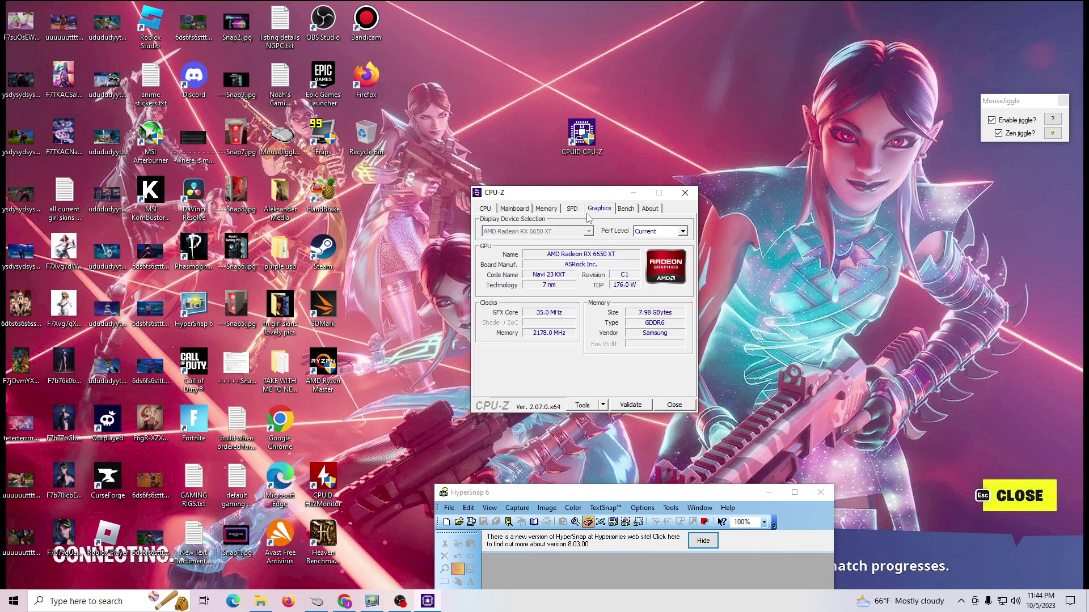
left_click(571, 211)
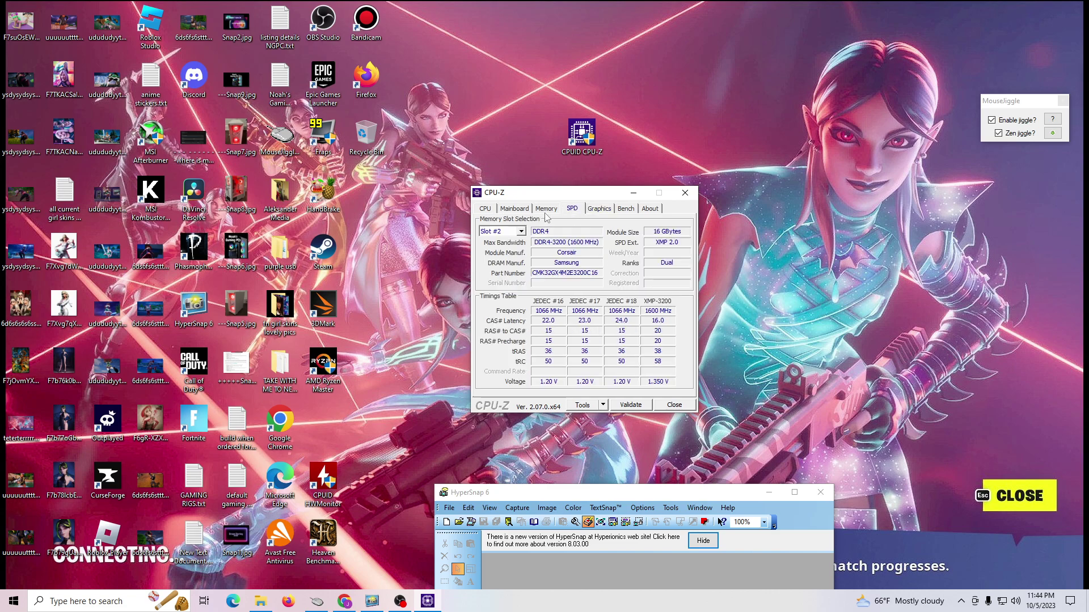
left_click(546, 211)
left_click(489, 211)
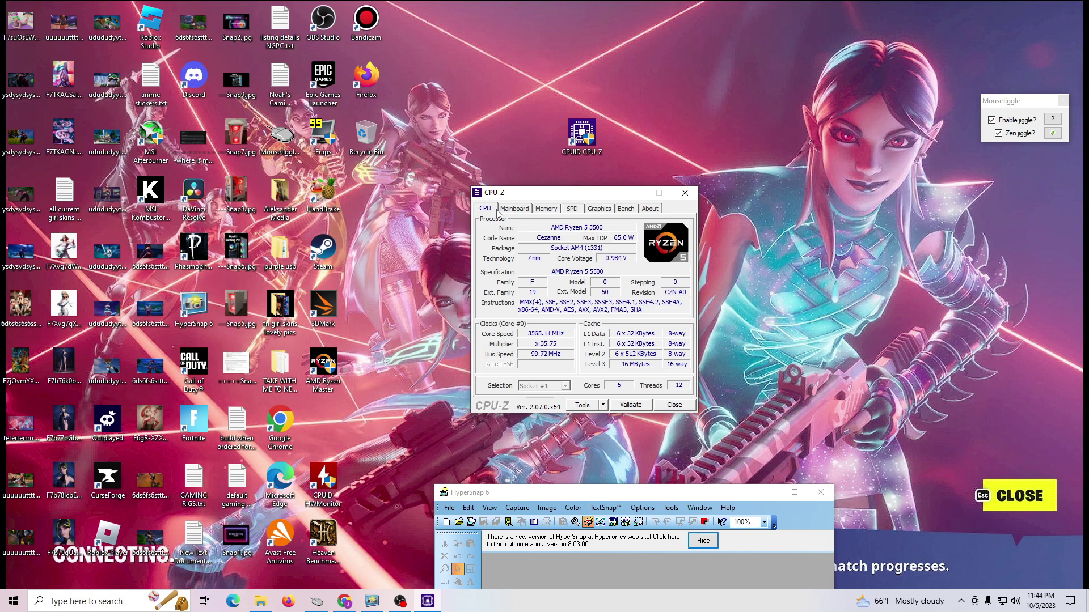
mouse_move(532, 195)
left_mouse_down()
mouse_move(496, 187)
mouse_move(534, 211)
mouse_move(533, 231)
mouse_move(493, 211)
mouse_move(542, 210)
mouse_move(520, 206)
left_mouse_up()
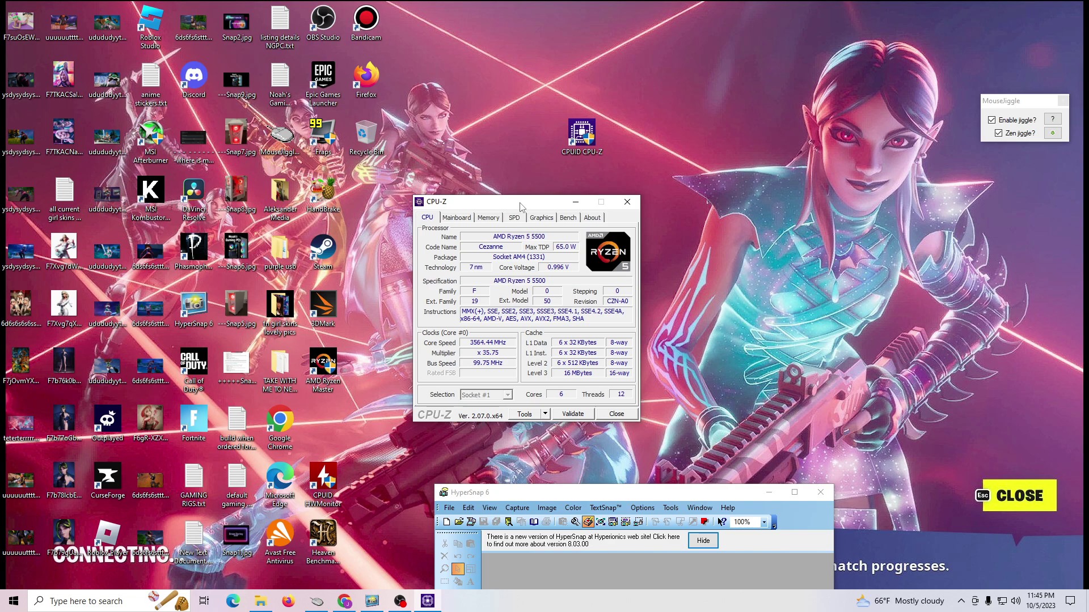
left_click_drag(520, 206, 570, 194)
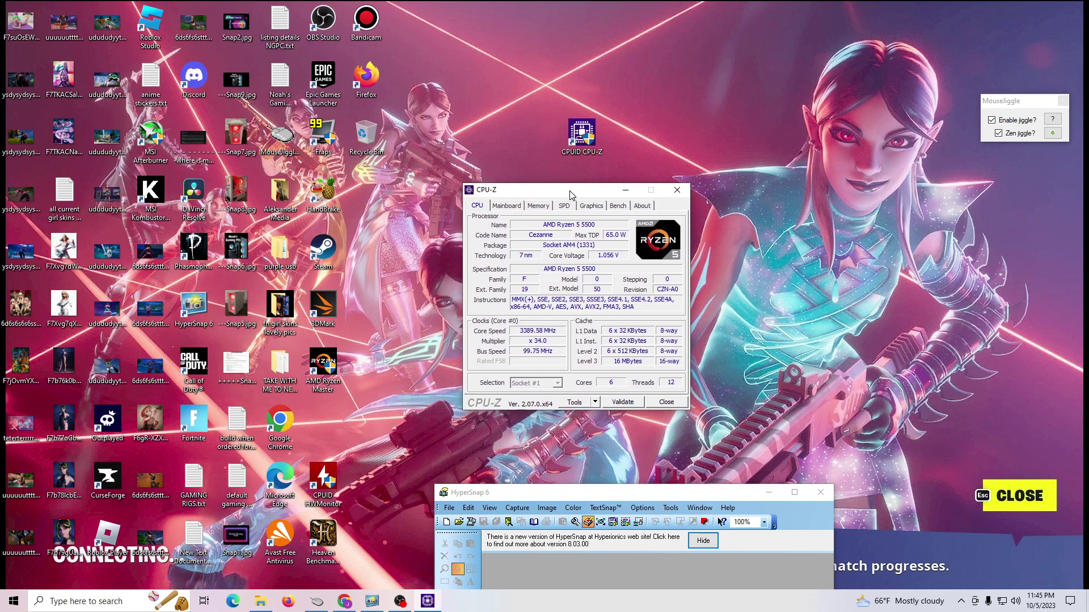